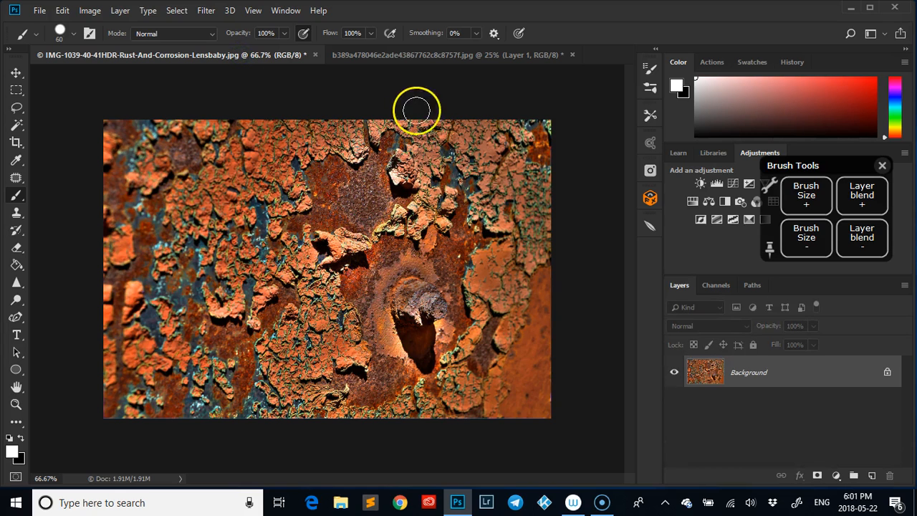
- Drag the rust texture onto the portrait document as a new layer
{"action": "left_click", "coordinate": [15, 74]}
{"action": "mouse_move", "coordinate": [376, 106]}
{"action": "left_mouse_down"}
{"action": "mouse_move", "coordinate": [403, 51]}
{"action": "mouse_move", "coordinate": [373, 117]}
{"action": "left_mouse_up"}
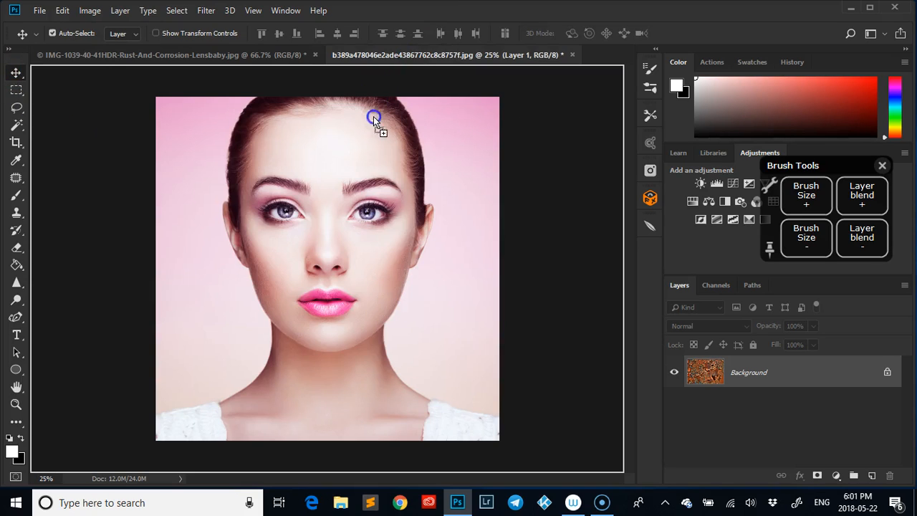
{"action": "left_click_drag", "start_coordinate": [354, 204], "coordinate": [355, 204]}
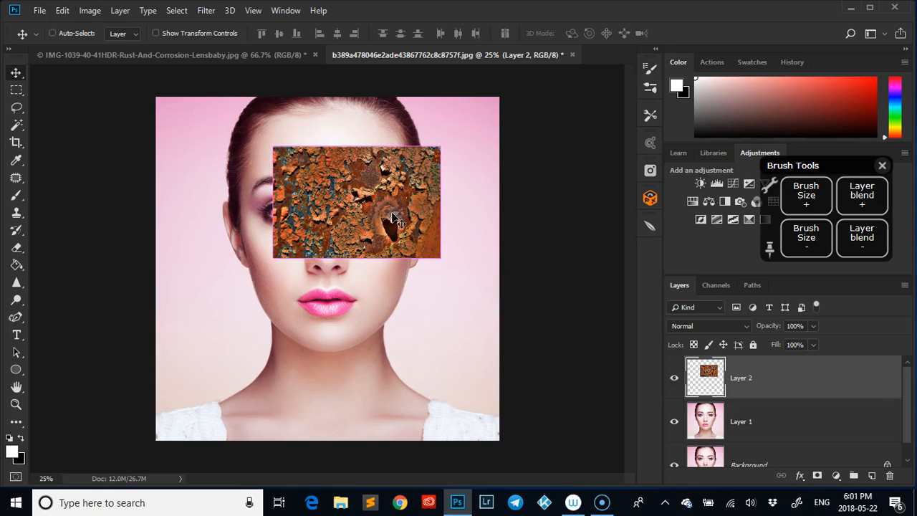
- Free-transform the rust layer so its corners reach the canvas corners
{"action": "key", "text": "ctrl+t"}
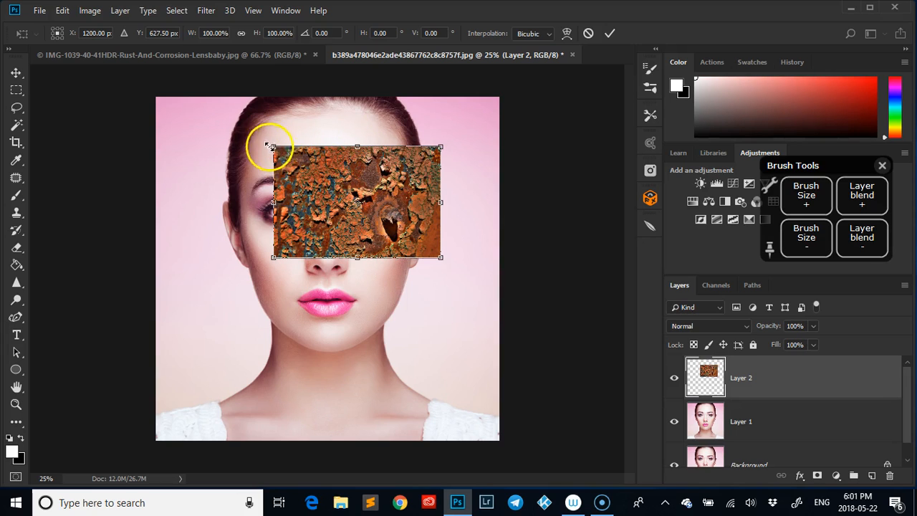
{"action": "left_click_drag", "start_coordinate": [272, 147], "coordinate": [156, 98]}
{"action": "left_click_drag", "start_coordinate": [438, 255], "coordinate": [499, 445]}
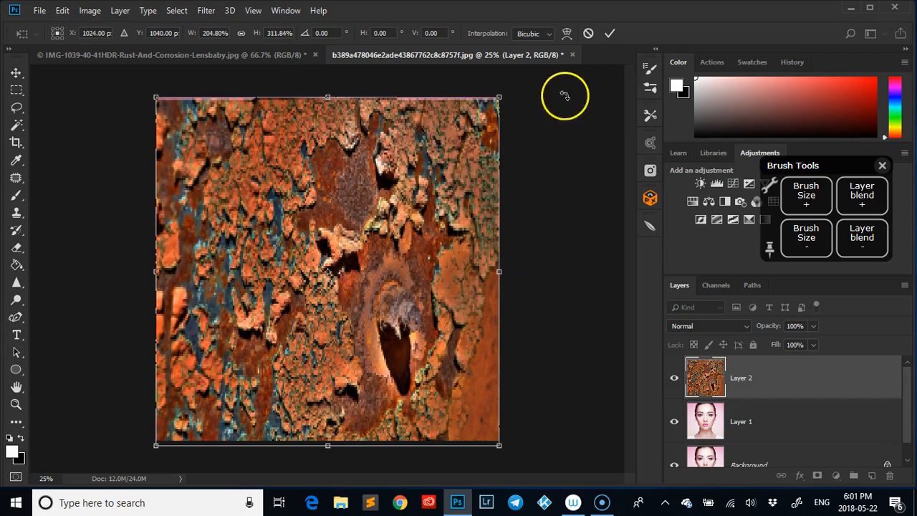
- Commit the rust stretch and give Layer 2 a black hide-all mask
{"action": "left_click", "coordinate": [610, 34]}
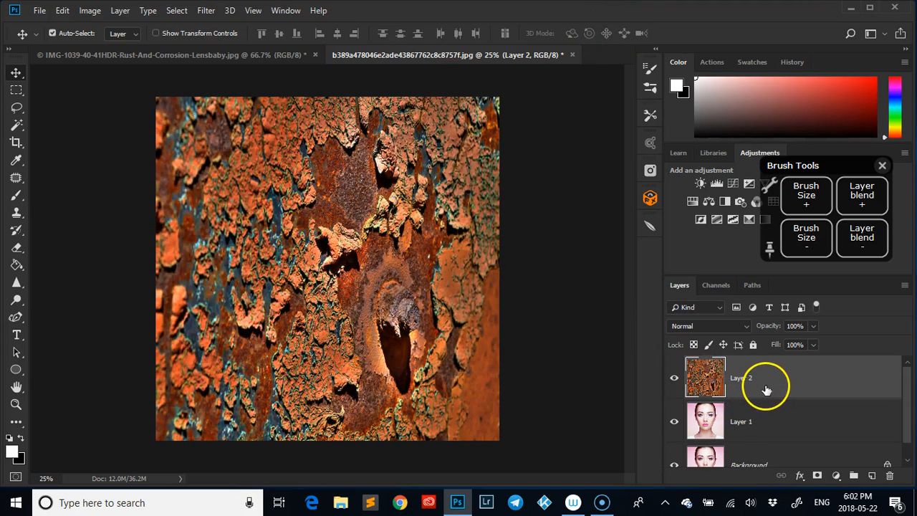
{"action": "left_click", "coordinate": [818, 476], "text": "alt"}
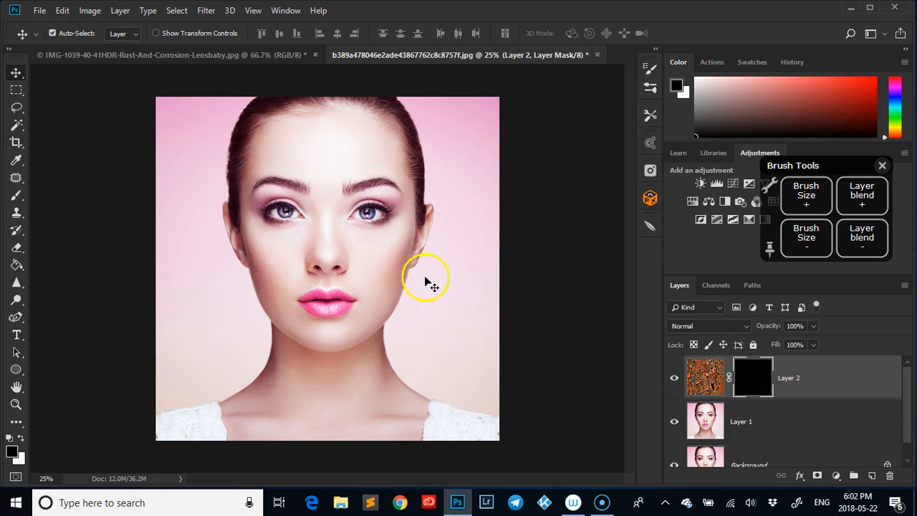
- Paint white into Layer 2's mask with a size-125 brush over the head, temple and neck
{"action": "left_click", "coordinate": [22, 439]}
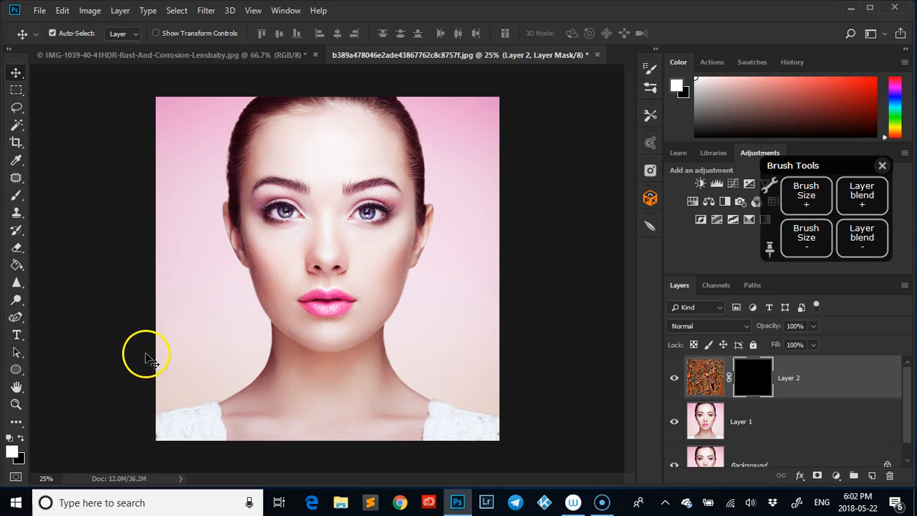
{"action": "key", "text": "x"}
{"action": "key", "text": "x"}
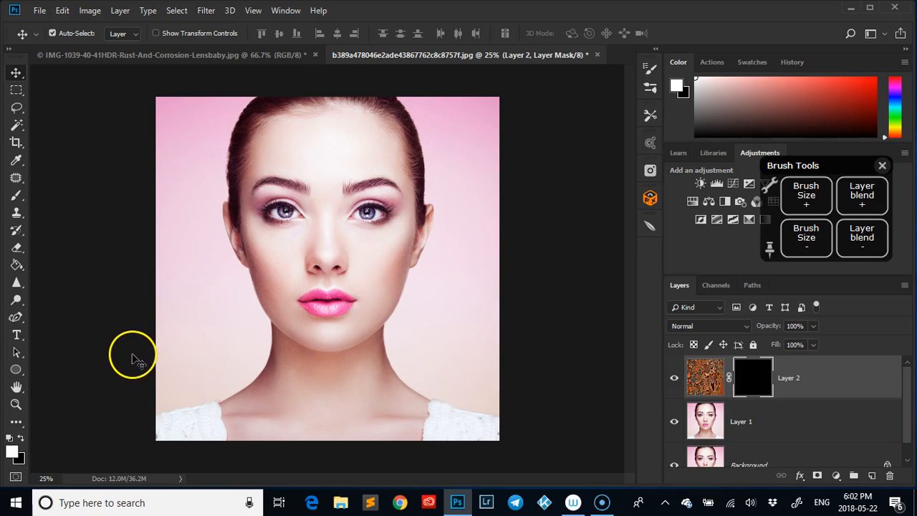
{"action": "key", "text": "x"}
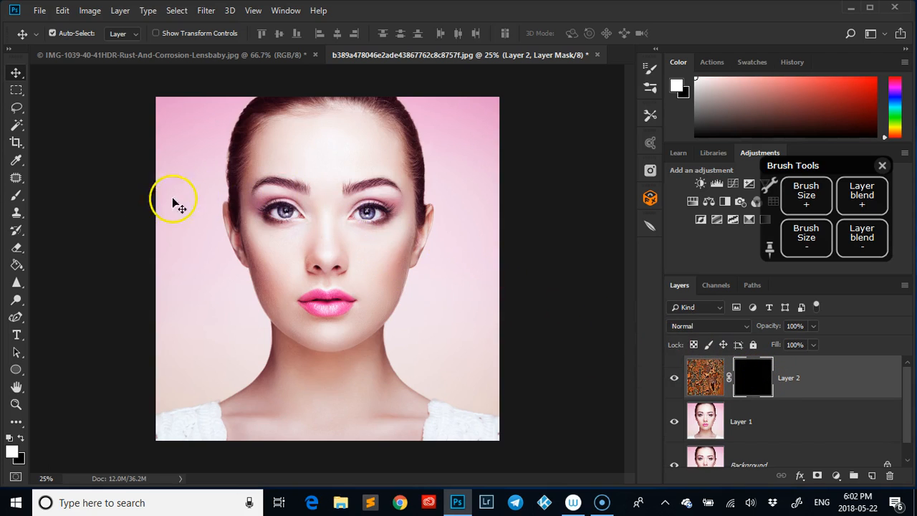
{"action": "left_click", "coordinate": [16, 196]}
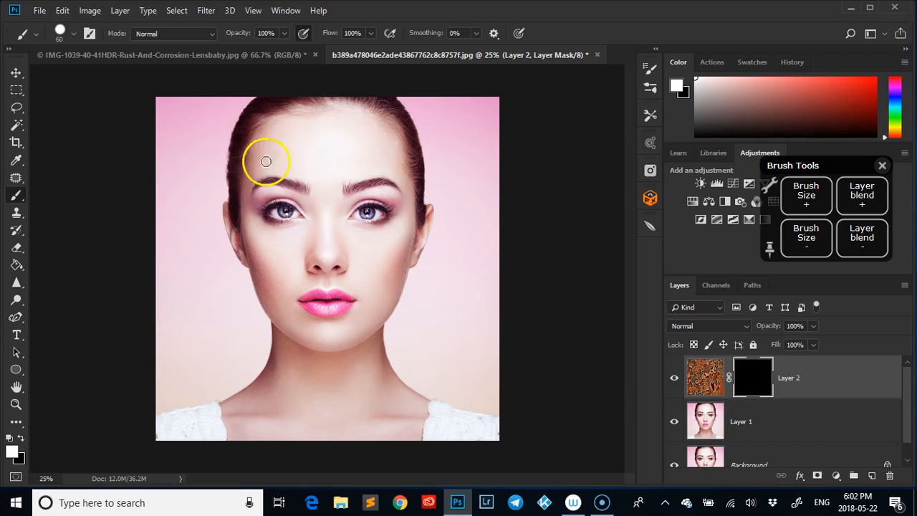
{"action": "mouse_move", "coordinate": [264, 128]}
{"action": "left_mouse_down"}
{"action": "mouse_move", "coordinate": [246, 174]}
{"action": "mouse_move", "coordinate": [264, 115]}
{"action": "mouse_move", "coordinate": [252, 167]}
{"action": "mouse_move", "coordinate": [239, 154]}
{"action": "mouse_move", "coordinate": [259, 106]}
{"action": "left_mouse_up"}
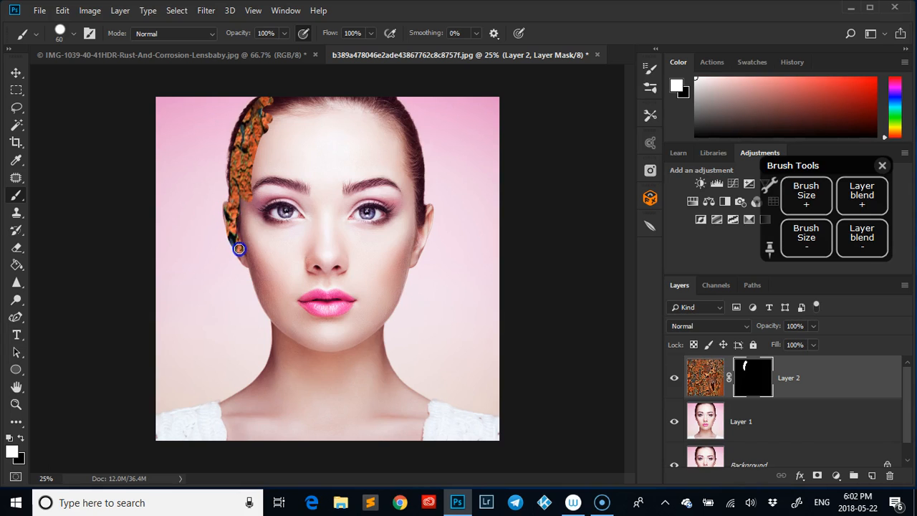
{"action": "left_click", "coordinate": [807, 195]}
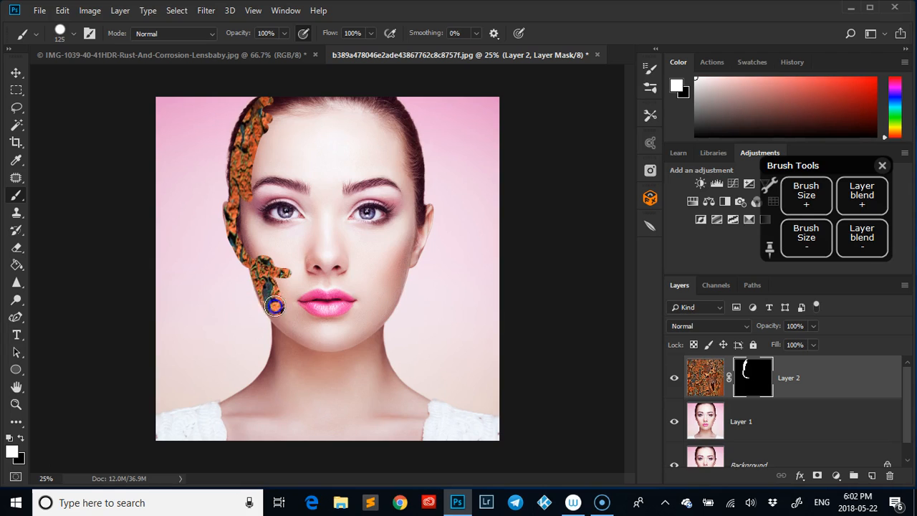
{"action": "mouse_move", "coordinate": [239, 424]}
{"action": "left_mouse_down"}
{"action": "mouse_move", "coordinate": [367, 450]}
{"action": "mouse_move", "coordinate": [398, 437]}
{"action": "left_mouse_up"}
{"action": "mouse_move", "coordinate": [407, 400]}
{"action": "left_mouse_down"}
{"action": "mouse_move", "coordinate": [368, 361]}
{"action": "mouse_move", "coordinate": [369, 323]}
{"action": "mouse_move", "coordinate": [386, 376]}
{"action": "mouse_move", "coordinate": [414, 407]}
{"action": "mouse_move", "coordinate": [408, 439]}
{"action": "mouse_move", "coordinate": [369, 321]}
{"action": "mouse_move", "coordinate": [418, 224]}
{"action": "mouse_move", "coordinate": [400, 131]}
{"action": "mouse_move", "coordinate": [365, 102]}
{"action": "mouse_move", "coordinate": [309, 102]}
{"action": "mouse_move", "coordinate": [272, 125]}
{"action": "mouse_move", "coordinate": [270, 150]}
{"action": "mouse_move", "coordinate": [265, 138]}
{"action": "mouse_move", "coordinate": [250, 194]}
{"action": "mouse_move", "coordinate": [260, 254]}
{"action": "mouse_move", "coordinate": [284, 214]}
{"action": "mouse_move", "coordinate": [312, 210]}
{"action": "mouse_move", "coordinate": [343, 183]}
{"action": "mouse_move", "coordinate": [365, 141]}
{"action": "mouse_move", "coordinate": [382, 134]}
{"action": "mouse_move", "coordinate": [404, 179]}
{"action": "mouse_move", "coordinate": [385, 258]}
{"action": "mouse_move", "coordinate": [335, 172]}
{"action": "mouse_move", "coordinate": [301, 339]}
{"action": "mouse_move", "coordinate": [325, 321]}
{"action": "mouse_move", "coordinate": [343, 281]}
{"action": "mouse_move", "coordinate": [360, 289]}
{"action": "mouse_move", "coordinate": [387, 247]}
{"action": "mouse_move", "coordinate": [356, 349]}
{"action": "mouse_move", "coordinate": [300, 368]}
{"action": "mouse_move", "coordinate": [268, 412]}
{"action": "mouse_move", "coordinate": [256, 412]}
{"action": "mouse_move", "coordinate": [297, 409]}
{"action": "mouse_move", "coordinate": [318, 444]}
{"action": "mouse_move", "coordinate": [355, 417]}
{"action": "mouse_move", "coordinate": [361, 369]}
{"action": "mouse_move", "coordinate": [402, 420]}
{"action": "left_mouse_up"}
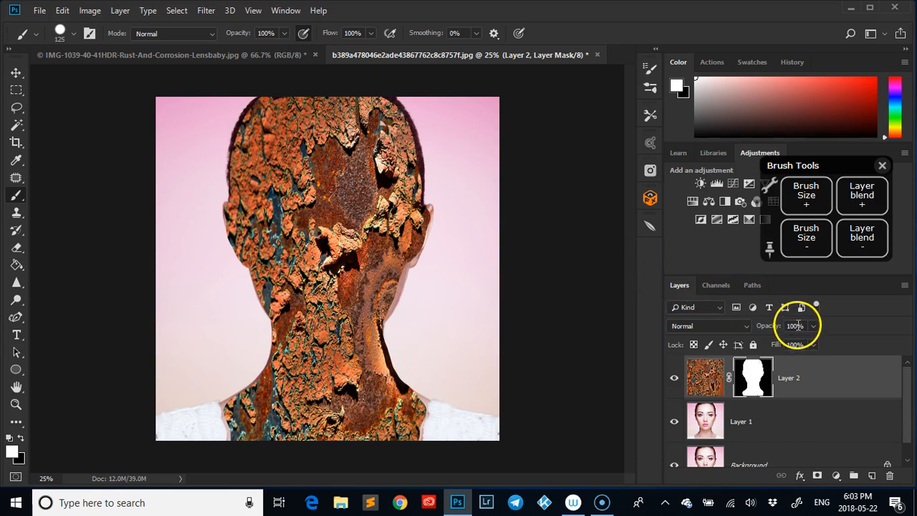
- Set Layer 2's opacity to 50%
{"action": "left_click", "coordinate": [795, 327]}
{"action": "type", "text": "50"}
{"action": "key", "text": "Return"}
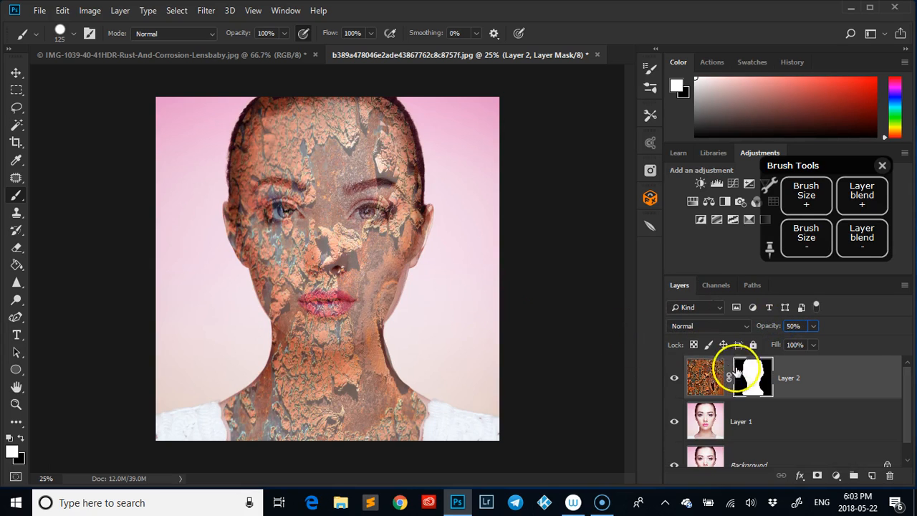
- Paint black on the mask to clear the rust from the left eye and lips
{"action": "mouse_move", "coordinate": [280, 221]}
{"action": "left_mouse_down"}
{"action": "mouse_move", "coordinate": [280, 211]}
{"action": "mouse_move", "coordinate": [268, 211]}
{"action": "mouse_move", "coordinate": [291, 210]}
{"action": "left_mouse_up"}
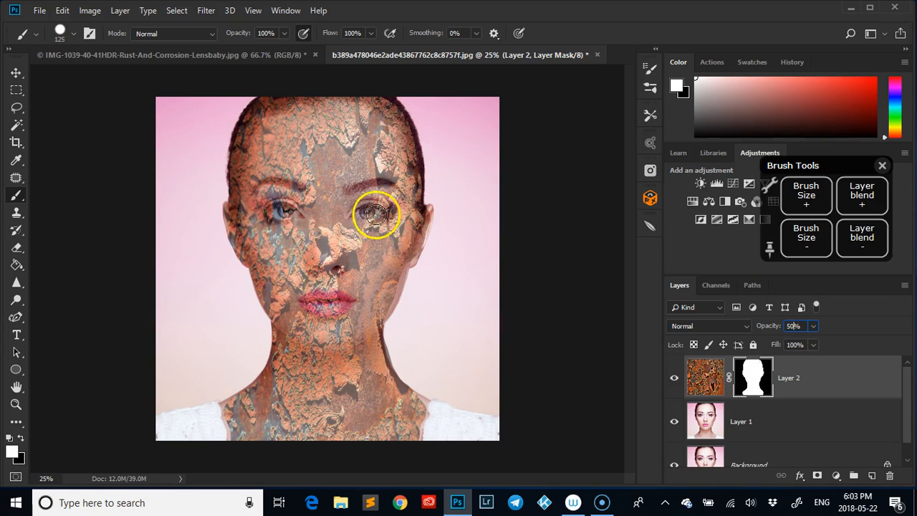
{"action": "left_click", "coordinate": [21, 438]}
{"action": "mouse_move", "coordinate": [286, 210]}
{"action": "left_mouse_down"}
{"action": "mouse_move", "coordinate": [272, 207]}
{"action": "mouse_move", "coordinate": [290, 210]}
{"action": "left_mouse_up"}
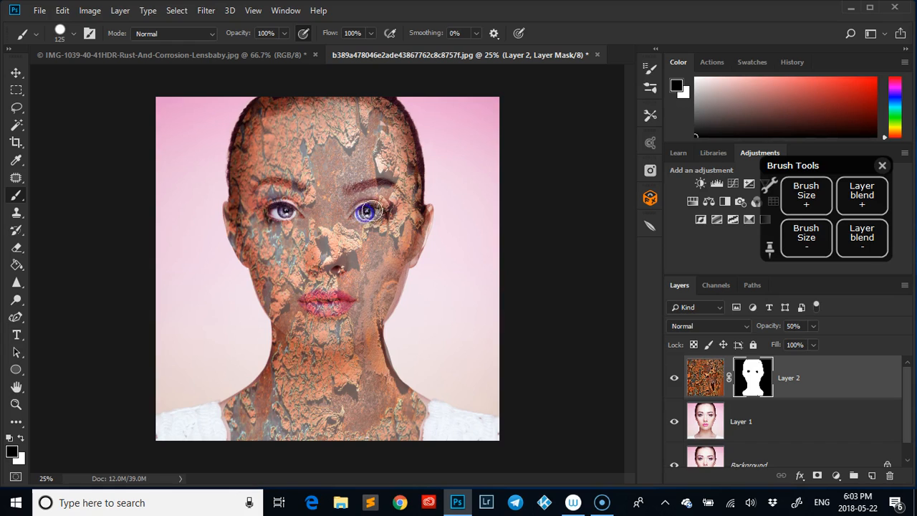
{"action": "mouse_move", "coordinate": [328, 308]}
{"action": "left_mouse_down"}
{"action": "mouse_move", "coordinate": [318, 303]}
{"action": "mouse_move", "coordinate": [354, 302]}
{"action": "left_mouse_up"}
{"action": "left_click", "coordinate": [337, 301]}
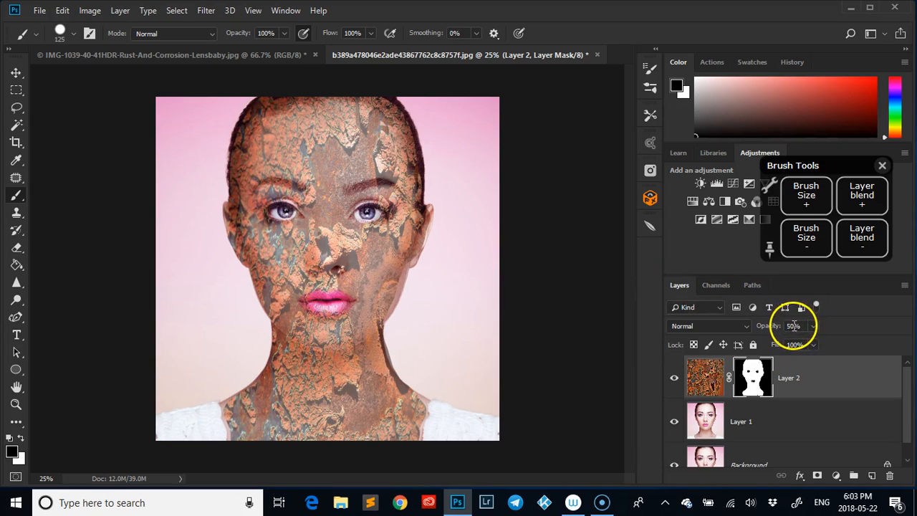
- Restore Layer 2 to 100% opacity, try Darken, Multiply and Soft Light, then choose Overlay
{"action": "left_click", "coordinate": [794, 326]}
{"action": "type", "text": "100"}
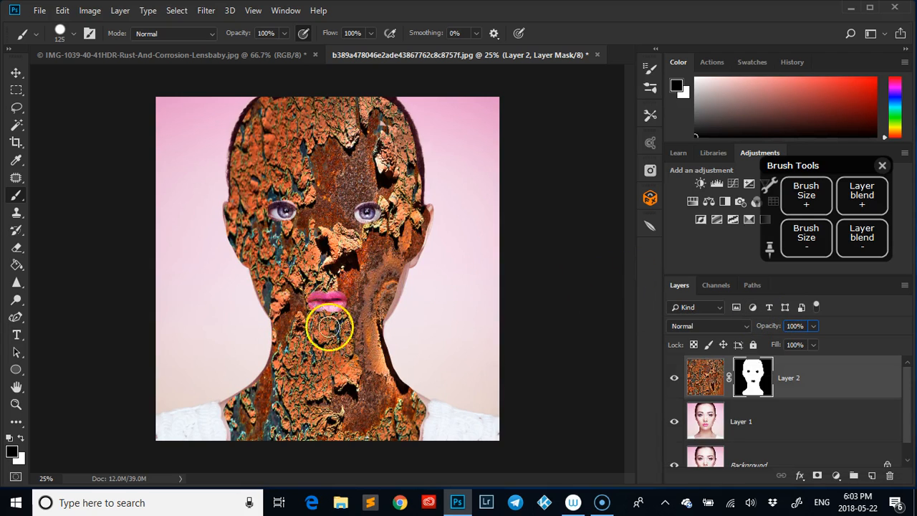
{"action": "left_click", "coordinate": [709, 327]}
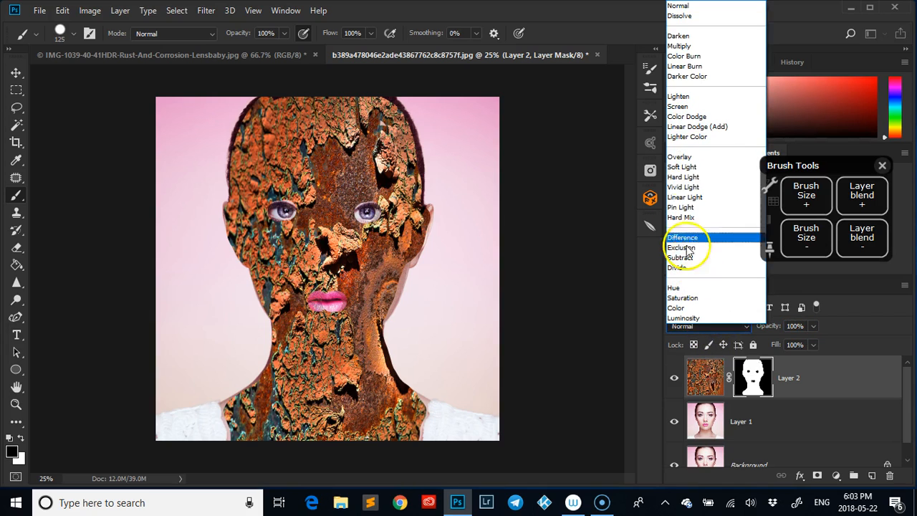
{"action": "left_click", "coordinate": [679, 35]}
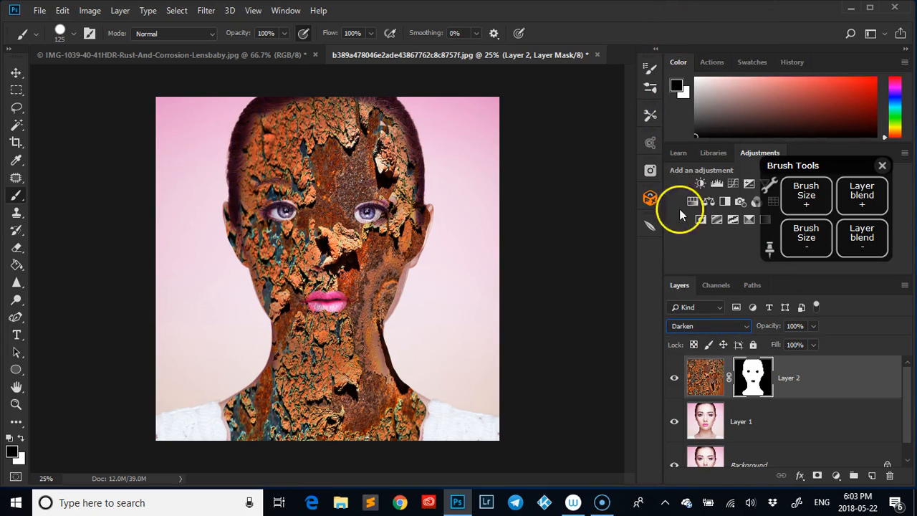
{"action": "left_click", "coordinate": [694, 328]}
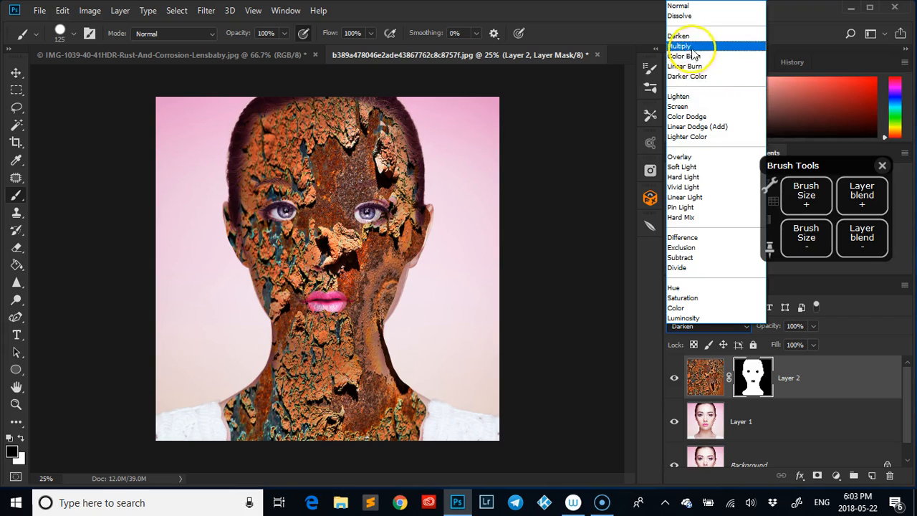
{"action": "left_click", "coordinate": [688, 43]}
{"action": "left_click", "coordinate": [693, 328]}
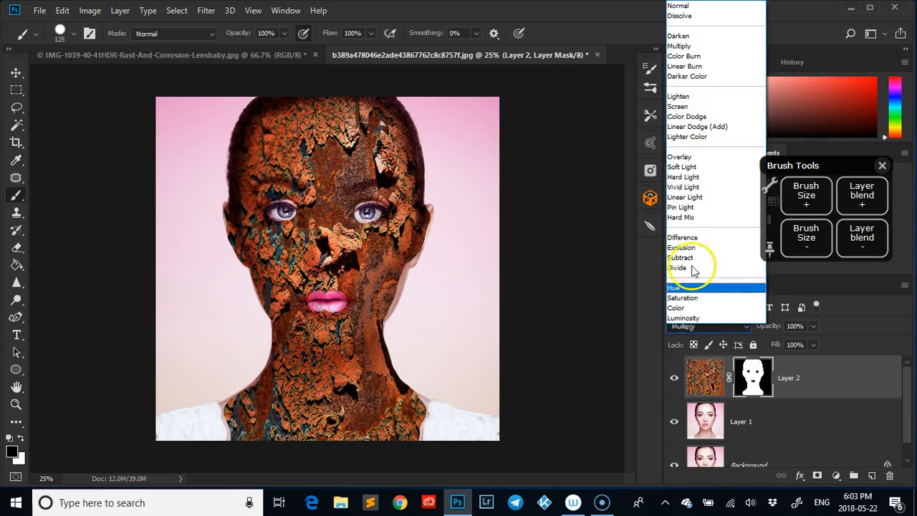
{"action": "left_click", "coordinate": [692, 162]}
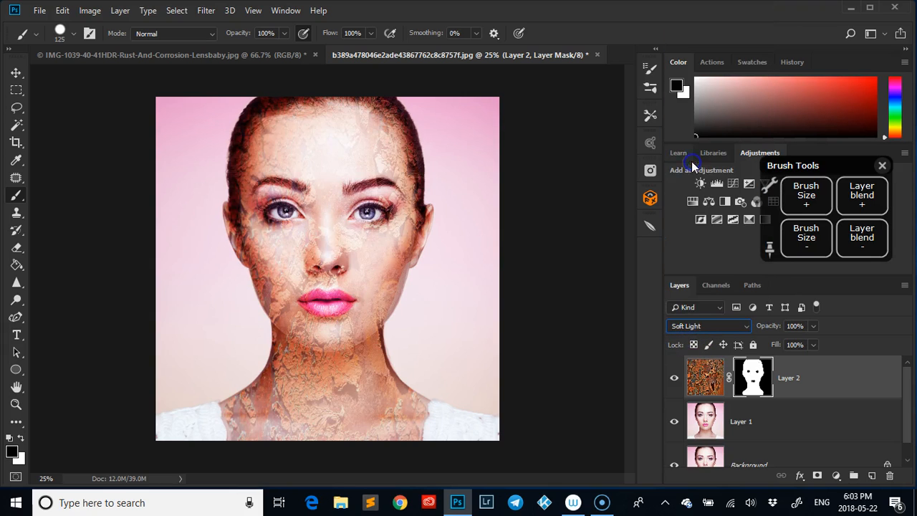
{"action": "left_click", "coordinate": [700, 327]}
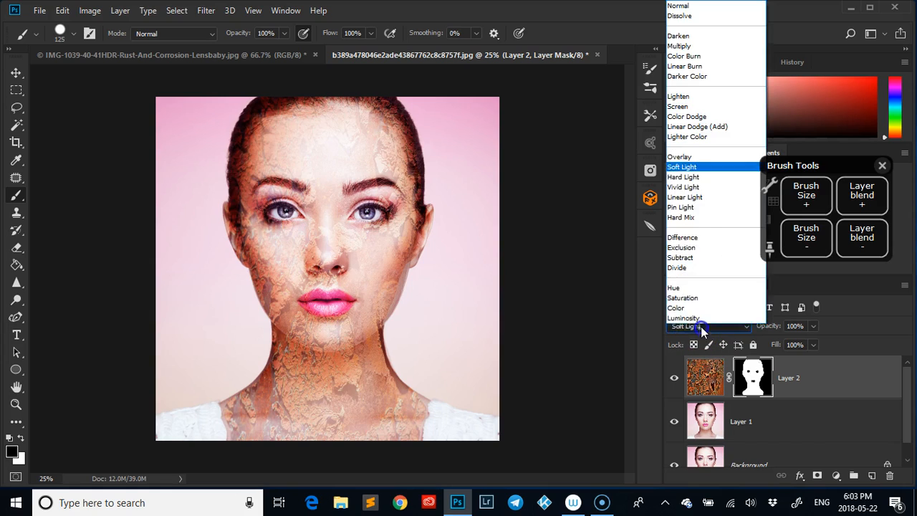
{"action": "left_click", "coordinate": [690, 157]}
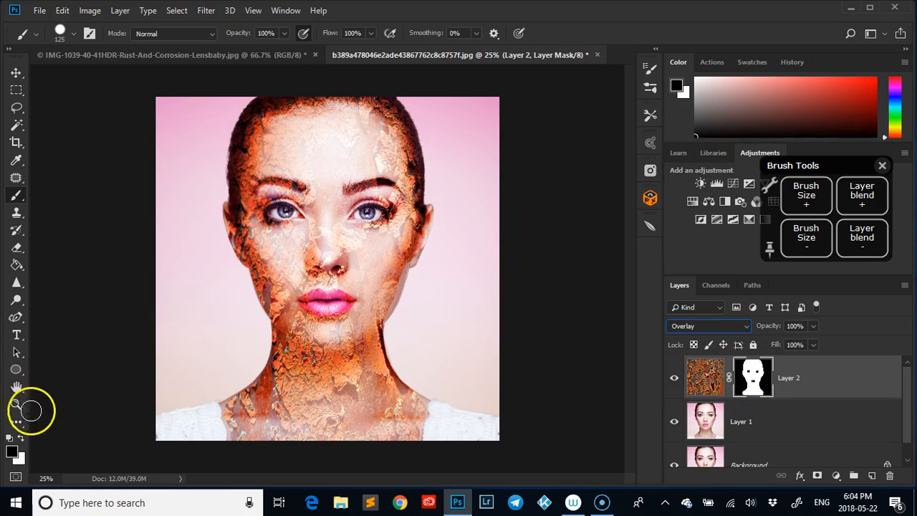
- Repaint the mask over the lips so they show clean pink, and reduce the brush size to 80
{"action": "left_click", "coordinate": [20, 437]}
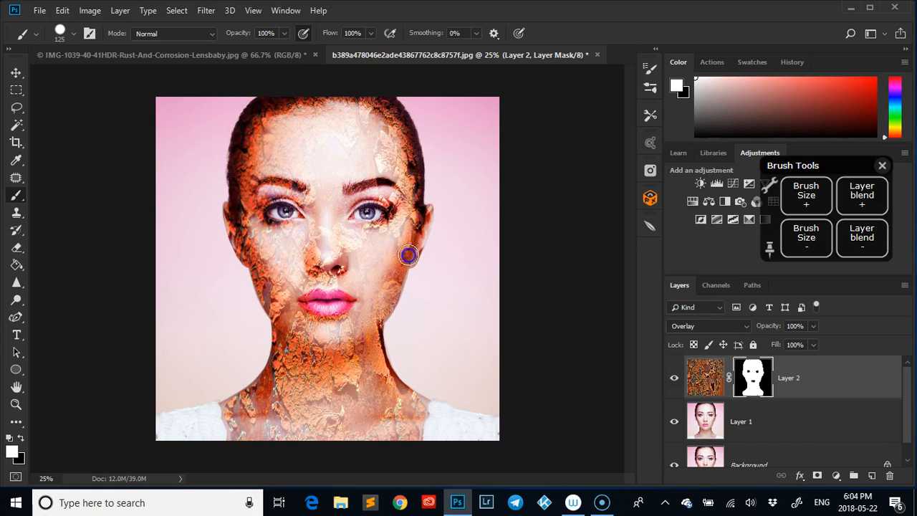
{"action": "left_click_drag", "start_coordinate": [347, 296], "coordinate": [300, 306]}
{"action": "left_click_drag", "start_coordinate": [364, 301], "coordinate": [312, 305]}
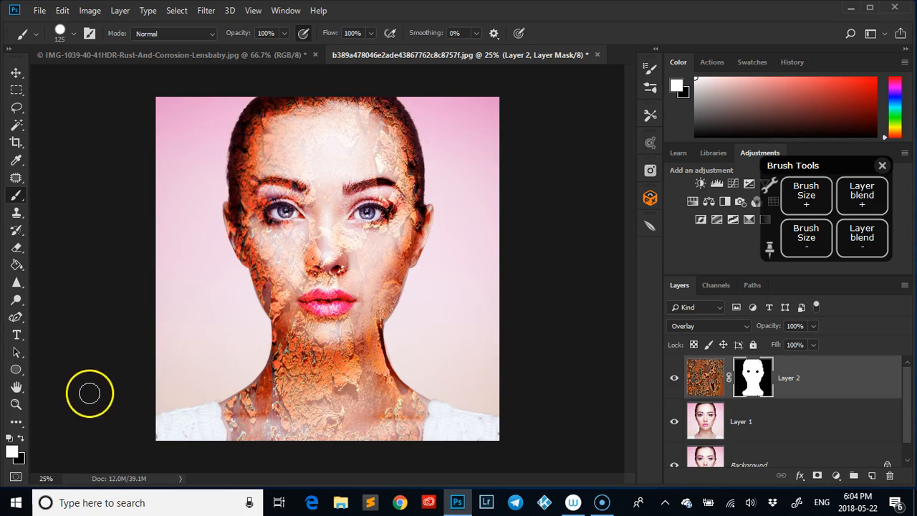
{"action": "left_click", "coordinate": [20, 437]}
{"action": "left_click_drag", "start_coordinate": [345, 289], "coordinate": [329, 304]}
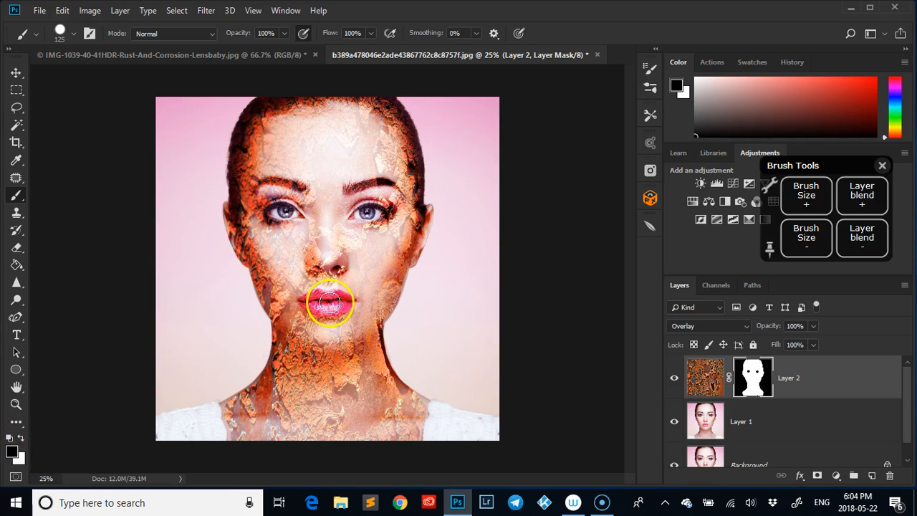
{"action": "left_click", "coordinate": [809, 242]}
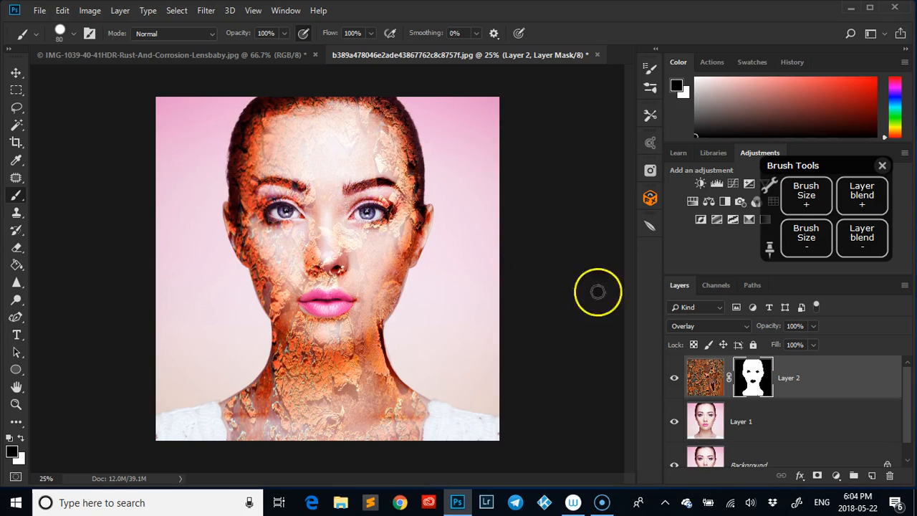
{"action": "left_click", "coordinate": [724, 326]}
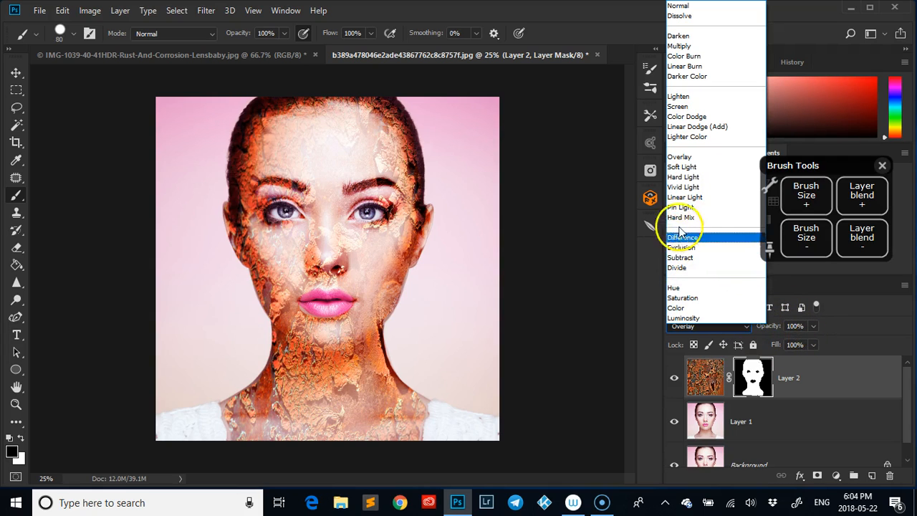
- Blend Layer 2 in Vivid Light and paint rust back in just below the lips
{"action": "left_click", "coordinate": [683, 187]}
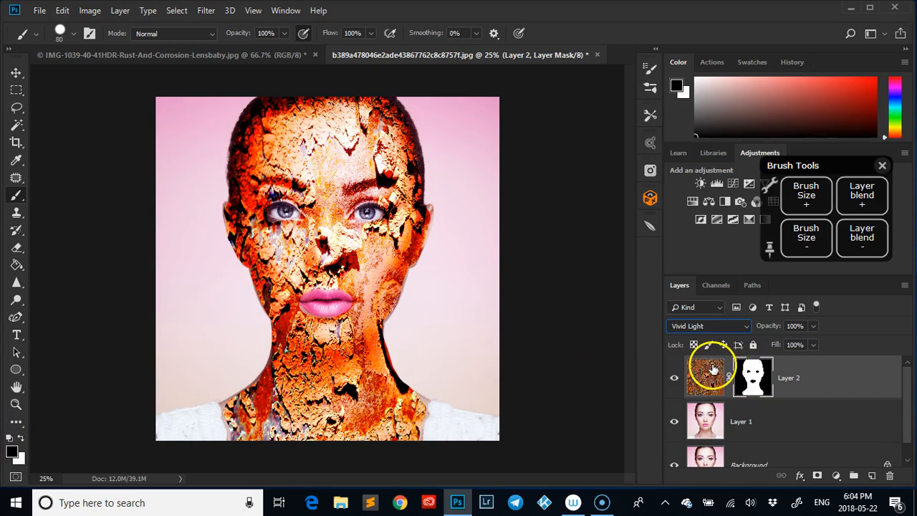
{"action": "left_click", "coordinate": [21, 438]}
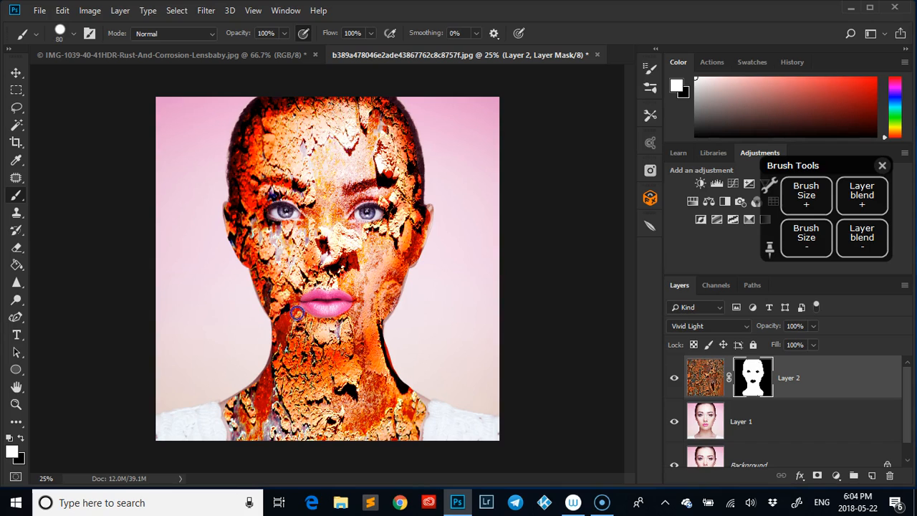
{"action": "left_click_drag", "start_coordinate": [311, 322], "coordinate": [332, 327]}
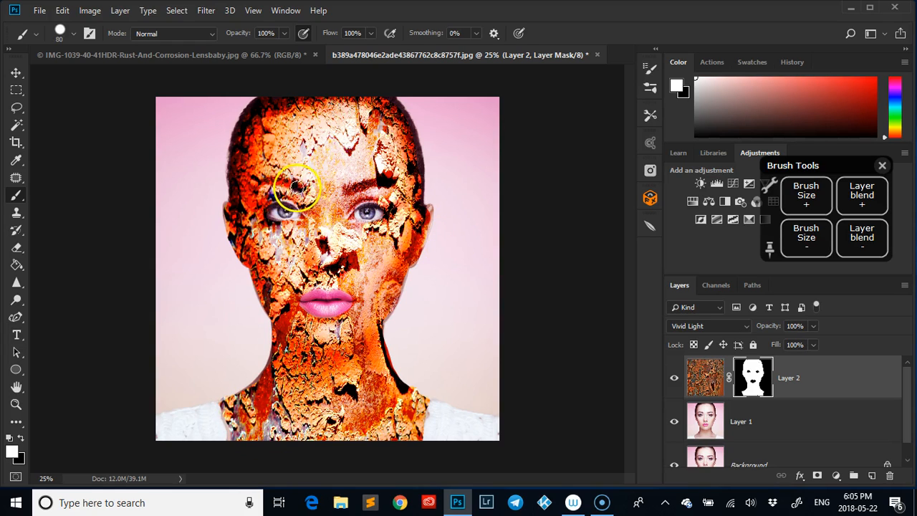
- Mask the rust away from the left eye, right eyebrow and nose bridge
{"action": "left_click", "coordinate": [21, 438]}
{"action": "mouse_move", "coordinate": [283, 194]}
{"action": "left_mouse_down"}
{"action": "mouse_move", "coordinate": [288, 204]}
{"action": "mouse_move", "coordinate": [293, 185]}
{"action": "left_mouse_up"}
{"action": "left_click_drag", "start_coordinate": [350, 188], "coordinate": [398, 182]}
{"action": "mouse_move", "coordinate": [330, 218]}
{"action": "left_mouse_down"}
{"action": "mouse_move", "coordinate": [358, 251]}
{"action": "mouse_move", "coordinate": [327, 279]}
{"action": "mouse_move", "coordinate": [287, 243]}
{"action": "mouse_move", "coordinate": [298, 268]}
{"action": "mouse_move", "coordinate": [371, 277]}
{"action": "mouse_move", "coordinate": [389, 252]}
{"action": "left_mouse_up"}
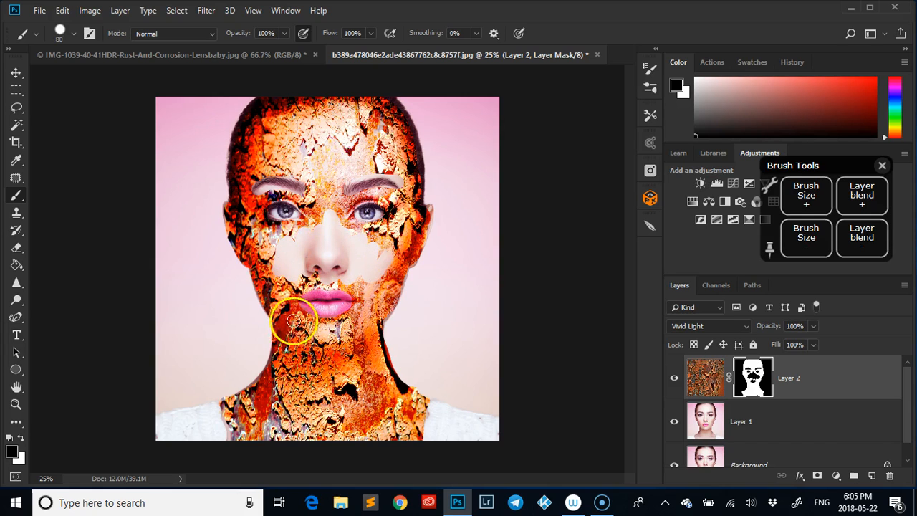